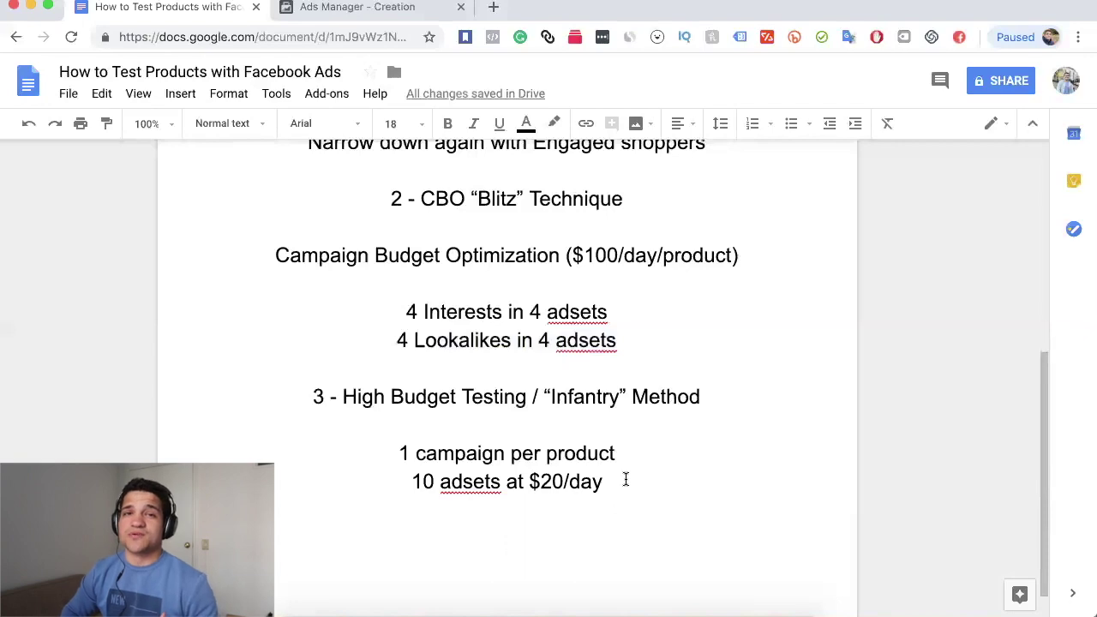
- Highlight the High Budget Testing / “Infantry” Method section, review the outline, and place the cursor after “10 adsets at $20/day”
drag(617, 481, 329, 393)
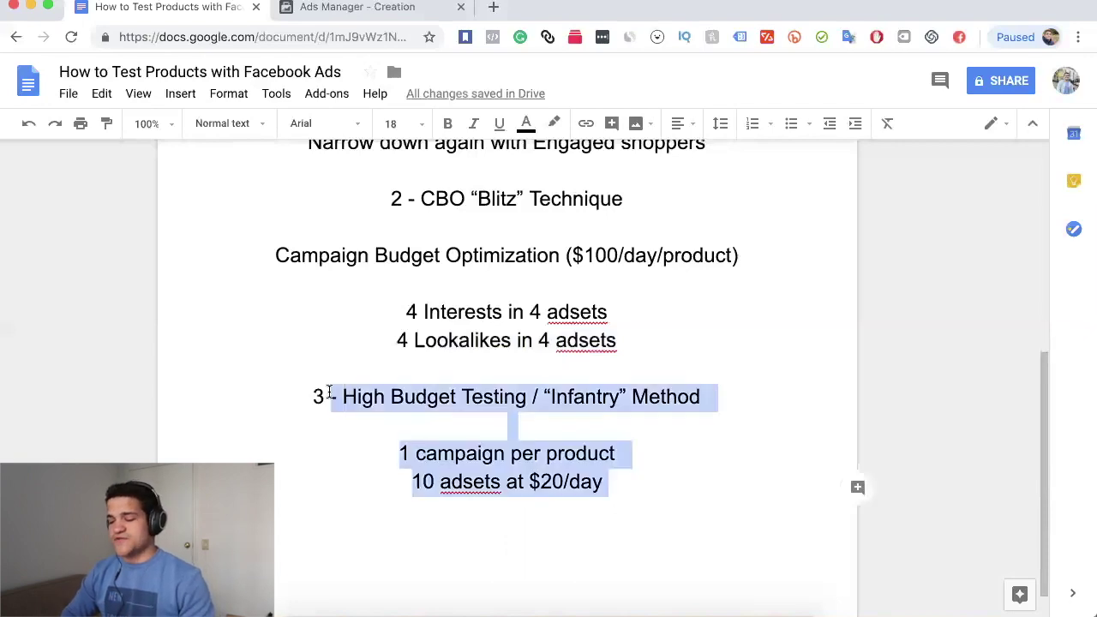
scroll(476, 307, up, 8)
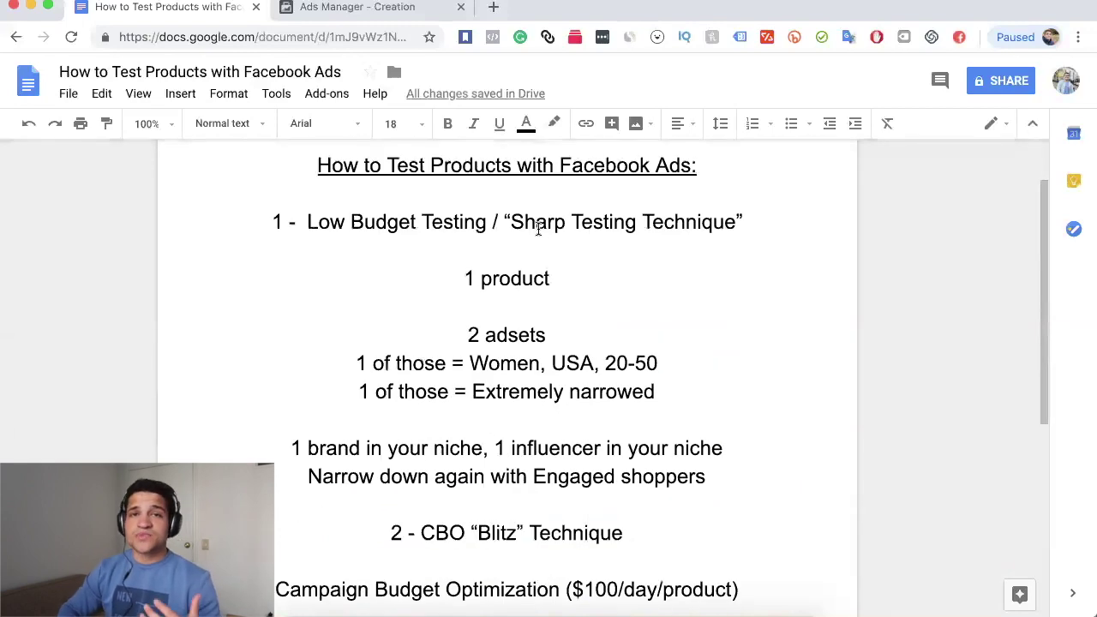
scroll(637, 347, down, 7)
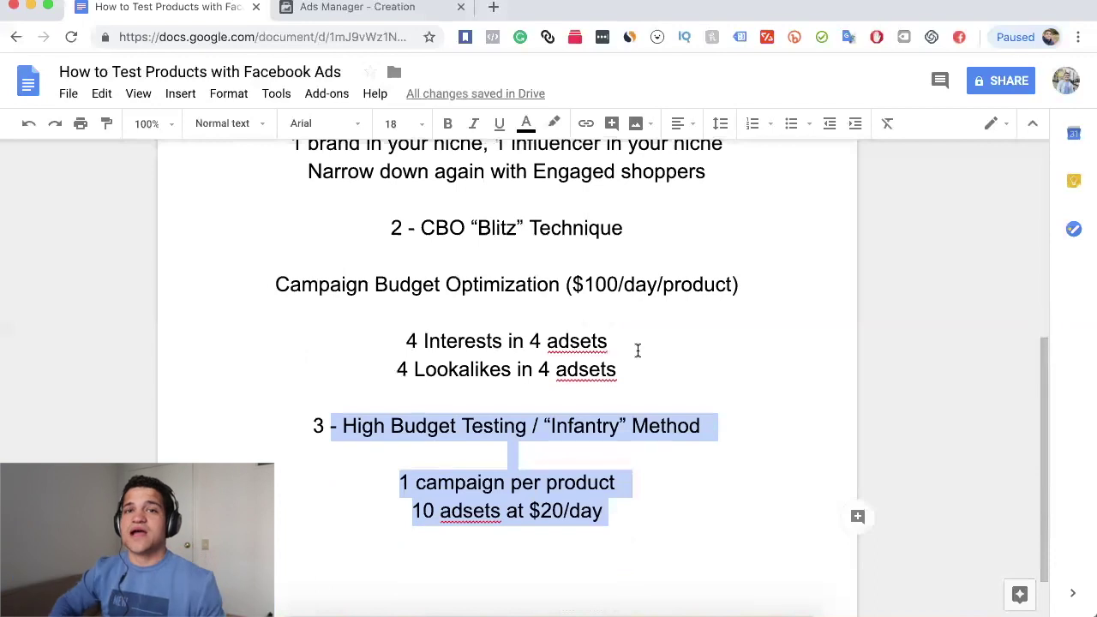
click(620, 516)
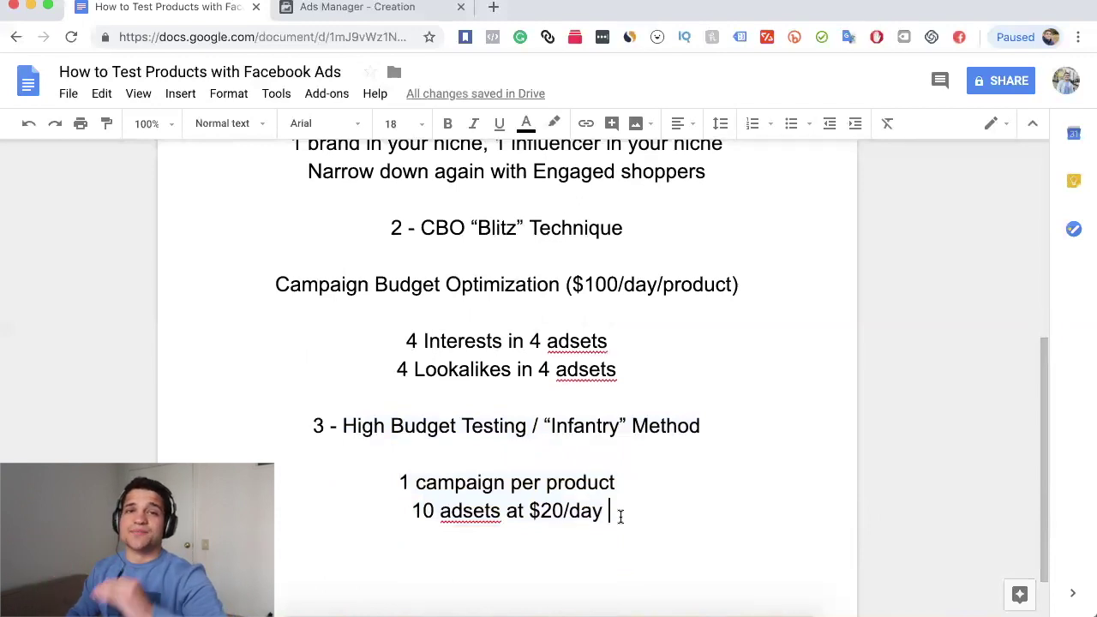
- Switch to Ads Manager, turn off budget optimisation across ad sets for the Conversions campaign, and continue to the ad set settings
click(333, 25)
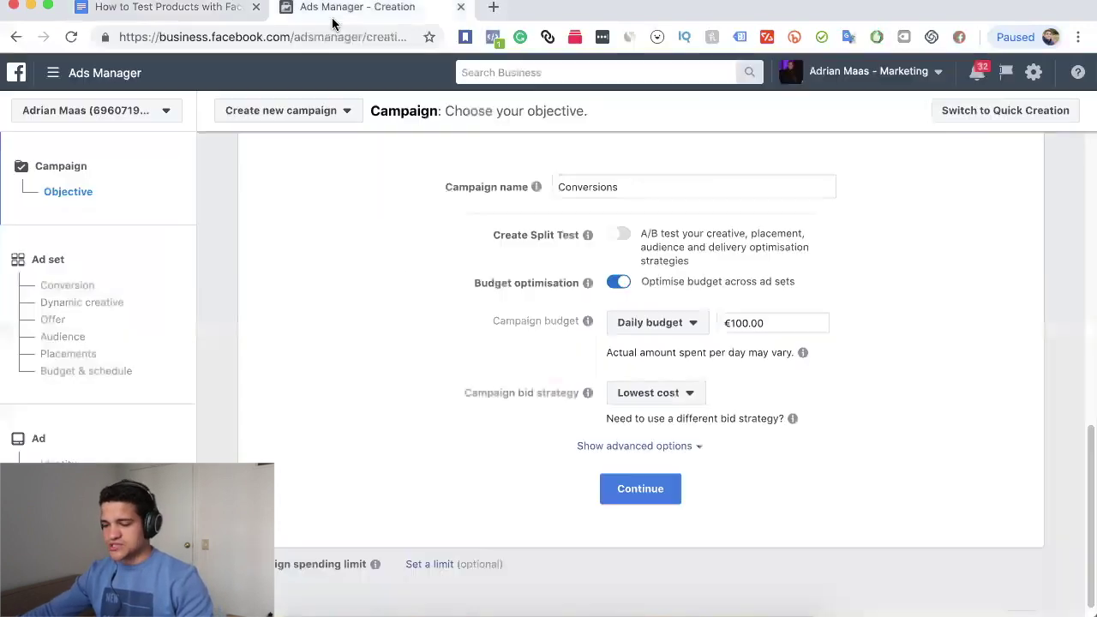
click(621, 283)
click(641, 474)
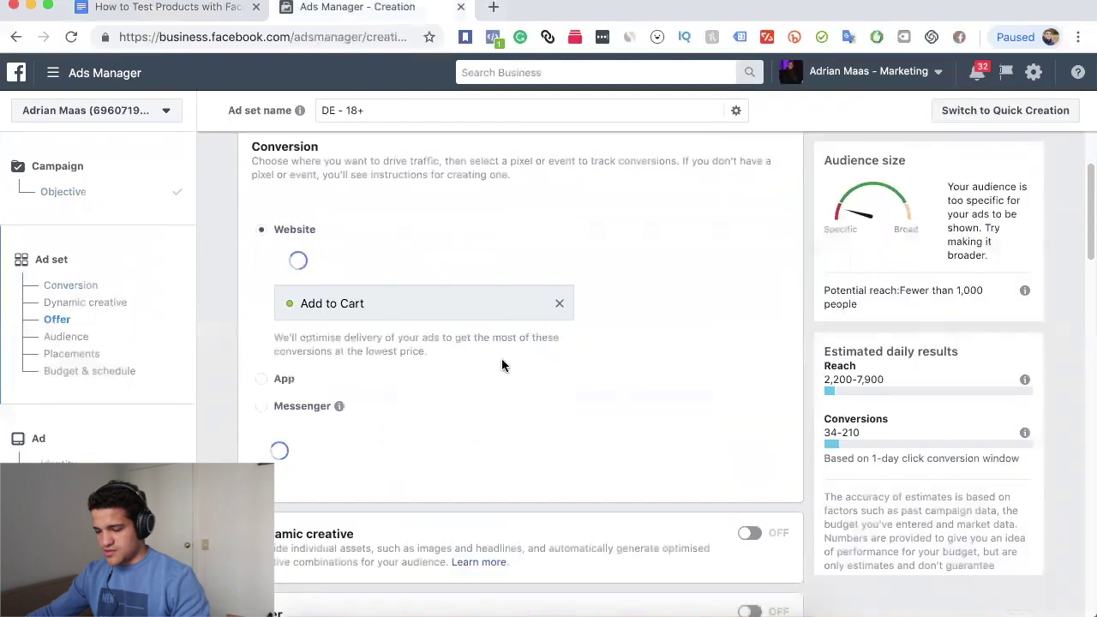
- Examine the ad set's budget and schedule settings and highlight the daily budget amount
scroll(512, 375, down, 10)
scroll(514, 377, down, 10)
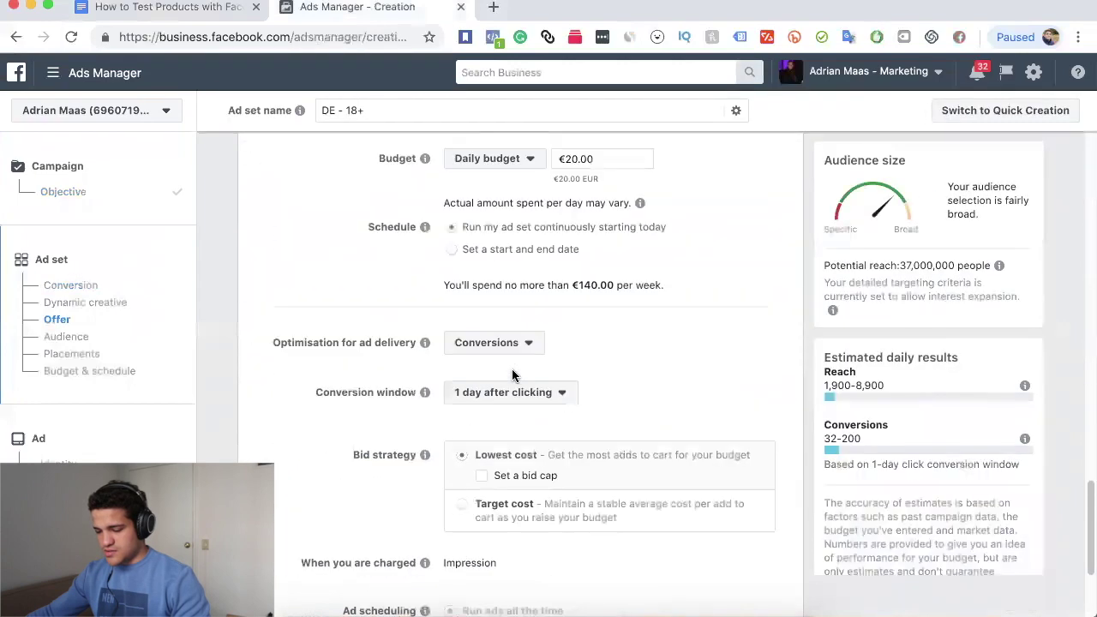
click(576, 158)
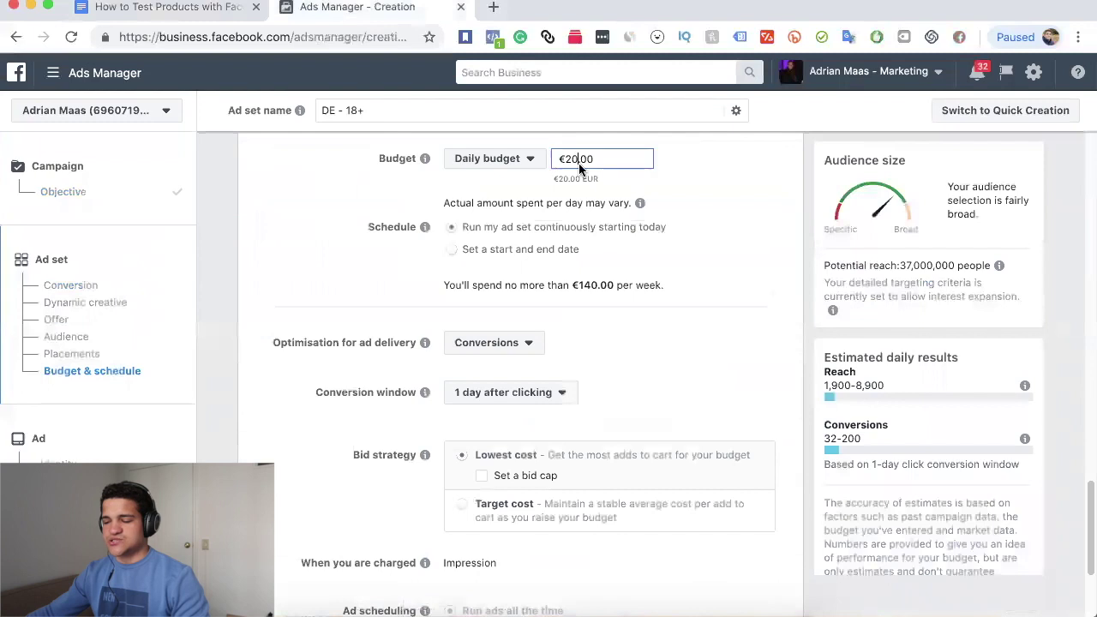
drag(567, 159, 600, 159)
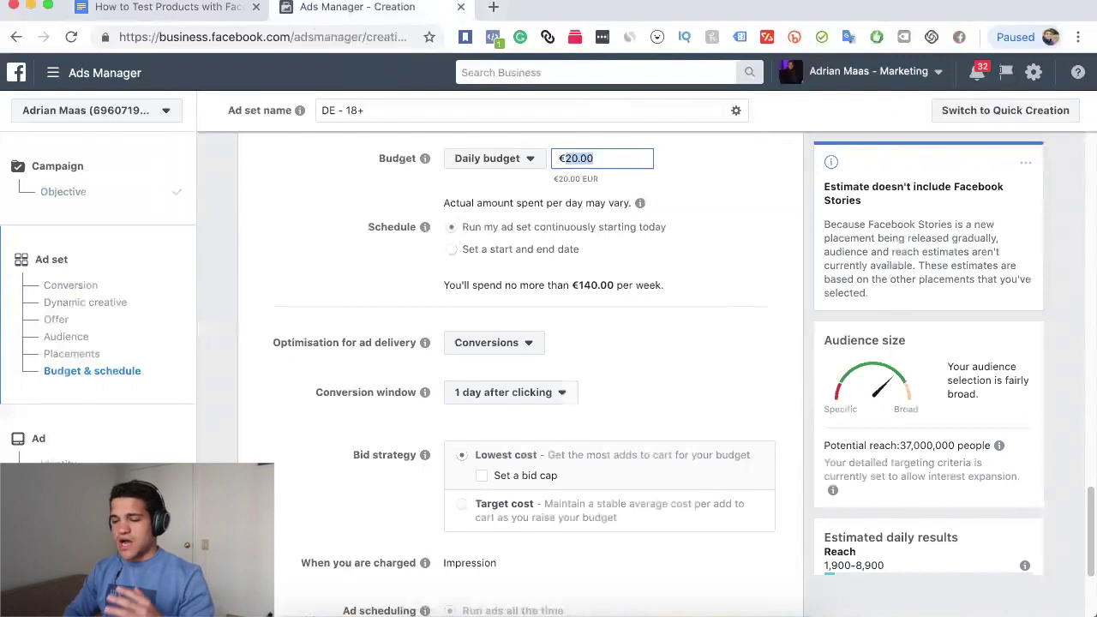
- Switch back to the Google Docs outline and add the line “You'll test those audiences more throughly” below “10 adsets at $20/day”
click(98, 9)
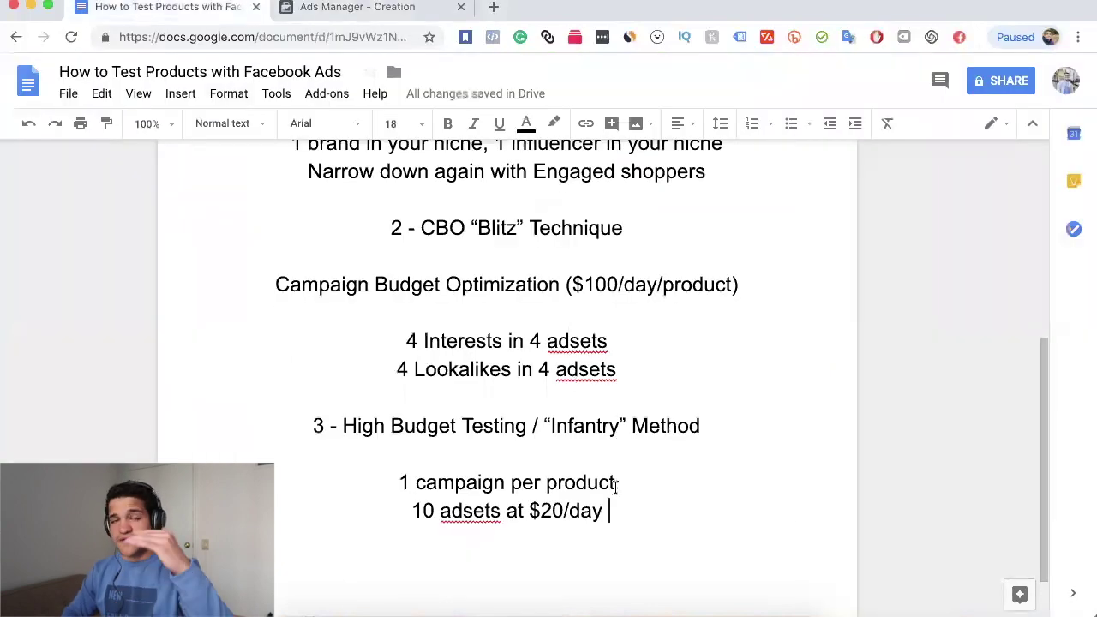
key(Return)
text(Yo)
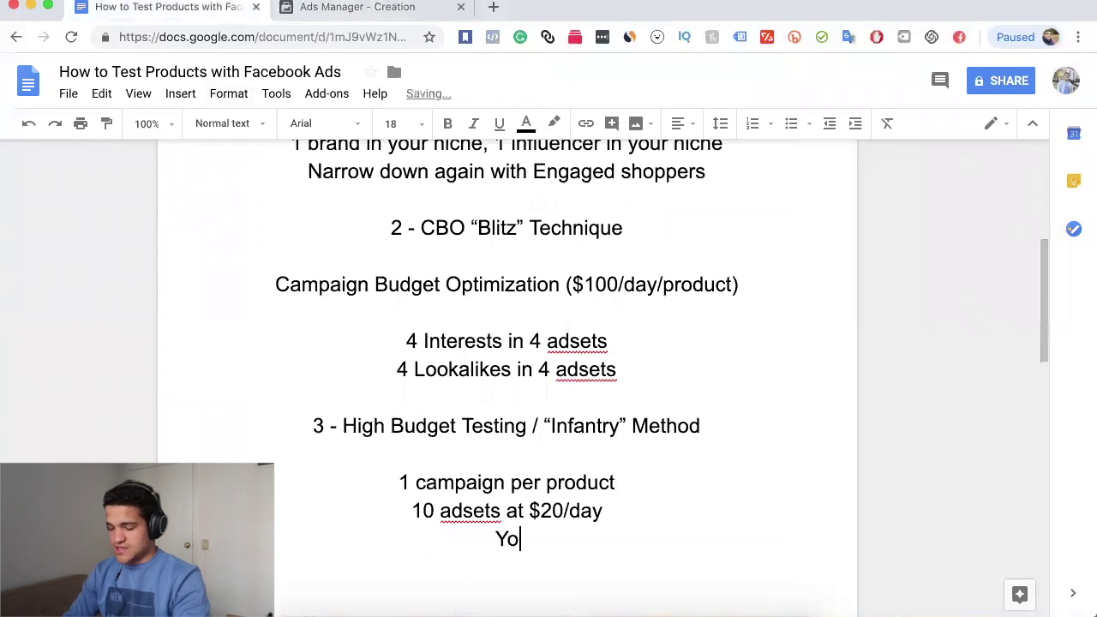
text(u'll test thos)
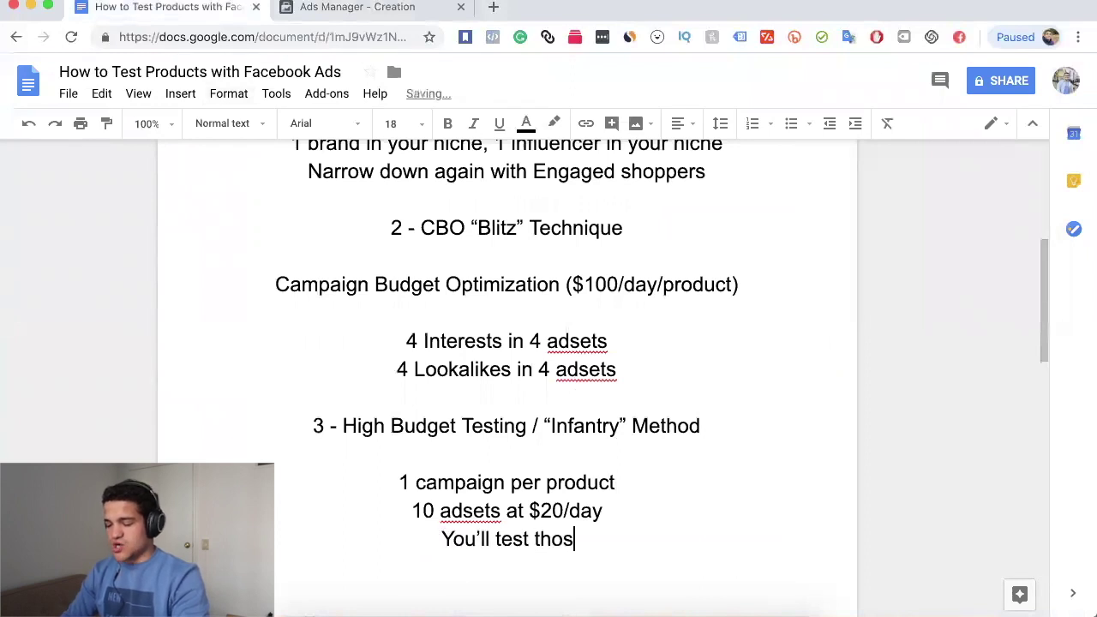
text(e audiences more )
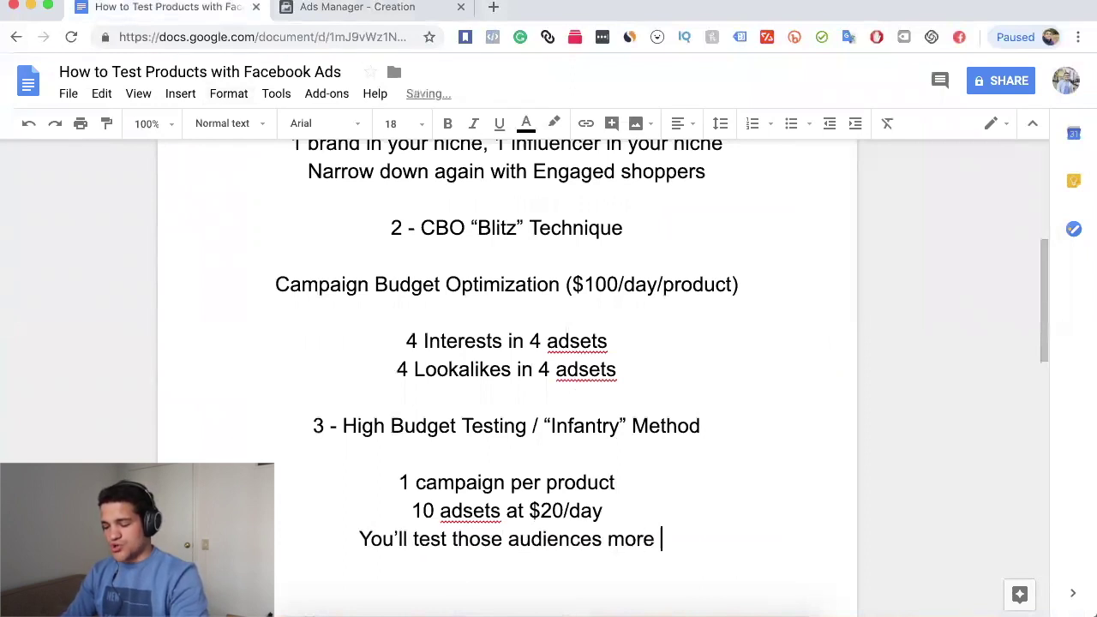
text(throughly)
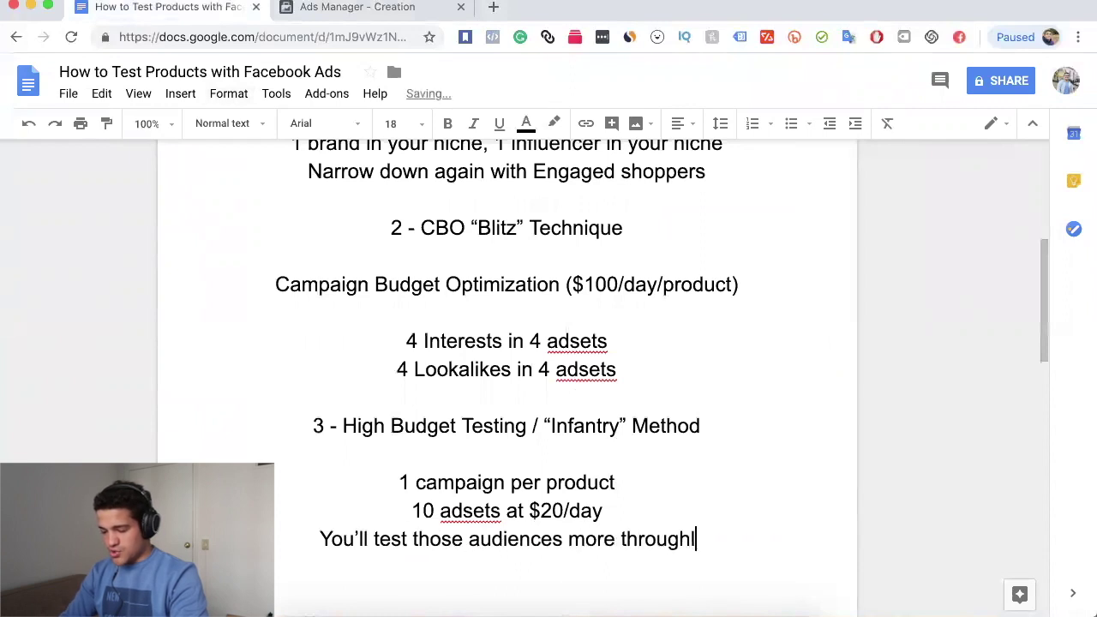
- Correct the misspelled last word of the new line to “thoroughly”
key(Left)
key(Left)
key(Left)
key(Left)
key(Left)
key(Left)
key(Left)
key(BackSpace)
text(ro)
click(731, 535)
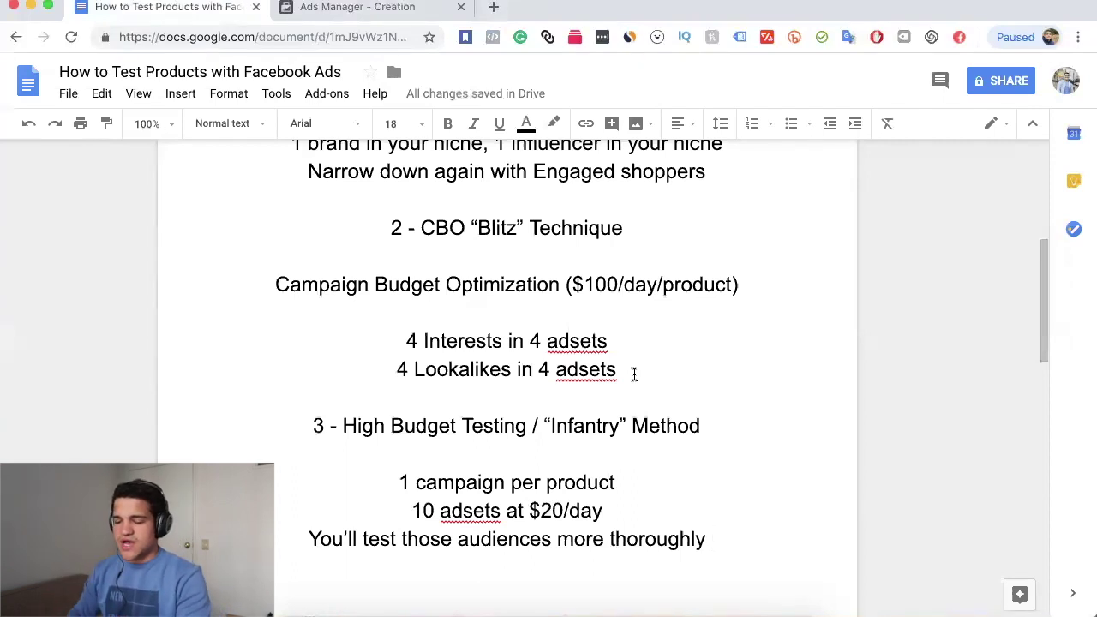
- Review the three testing methods, highlighting the “Blitz”, “Infantry” and “Sharp Testing Technique” headings and the lines describing the 2 adsets
click(632, 229)
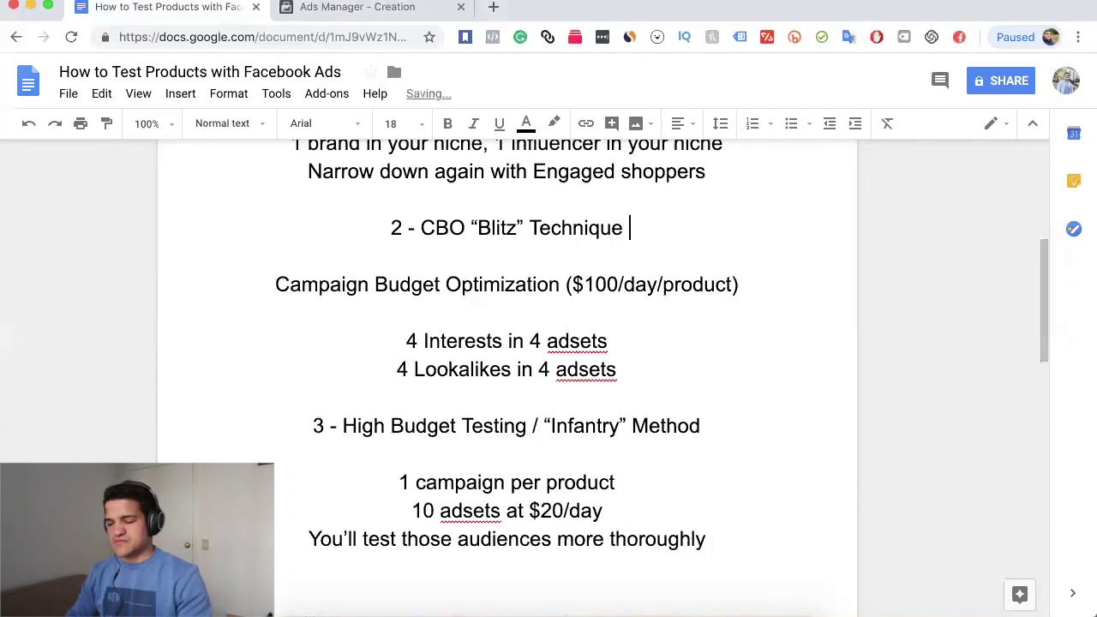
drag(661, 228, 375, 225)
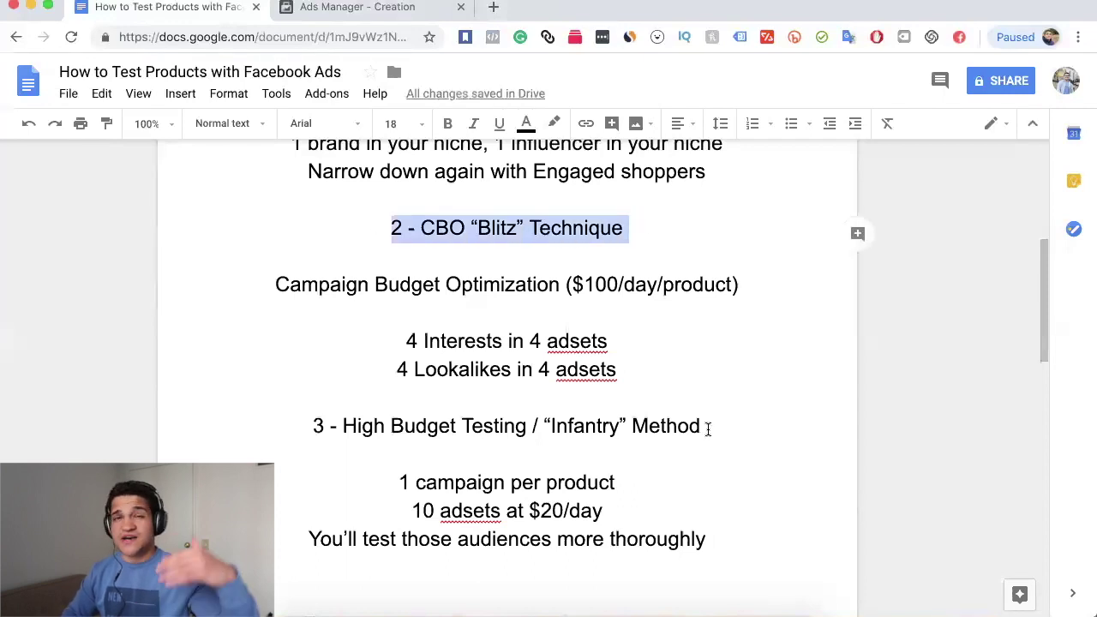
drag(708, 429, 254, 434)
scroll(450, 330, up, 2)
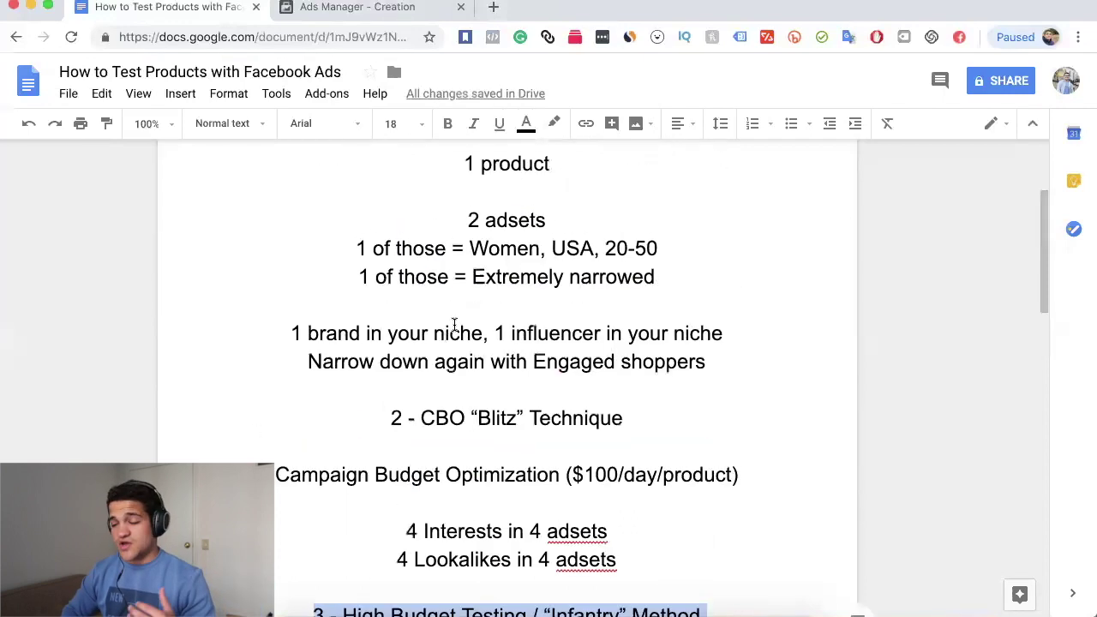
scroll(643, 240, up, 2)
drag(751, 250, 225, 250)
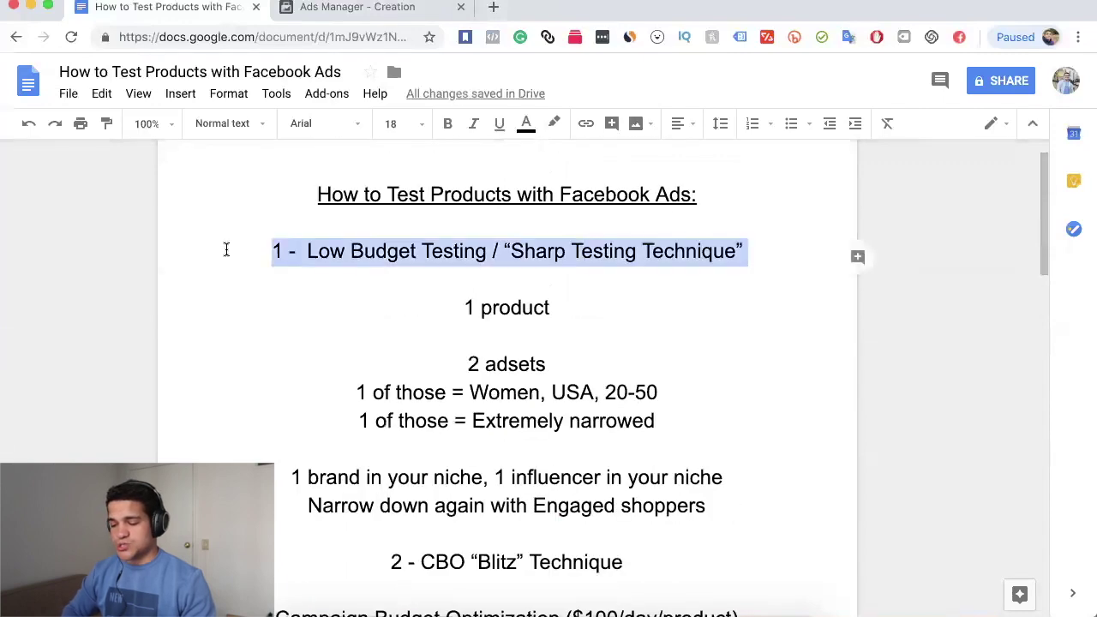
drag(662, 421, 502, 364)
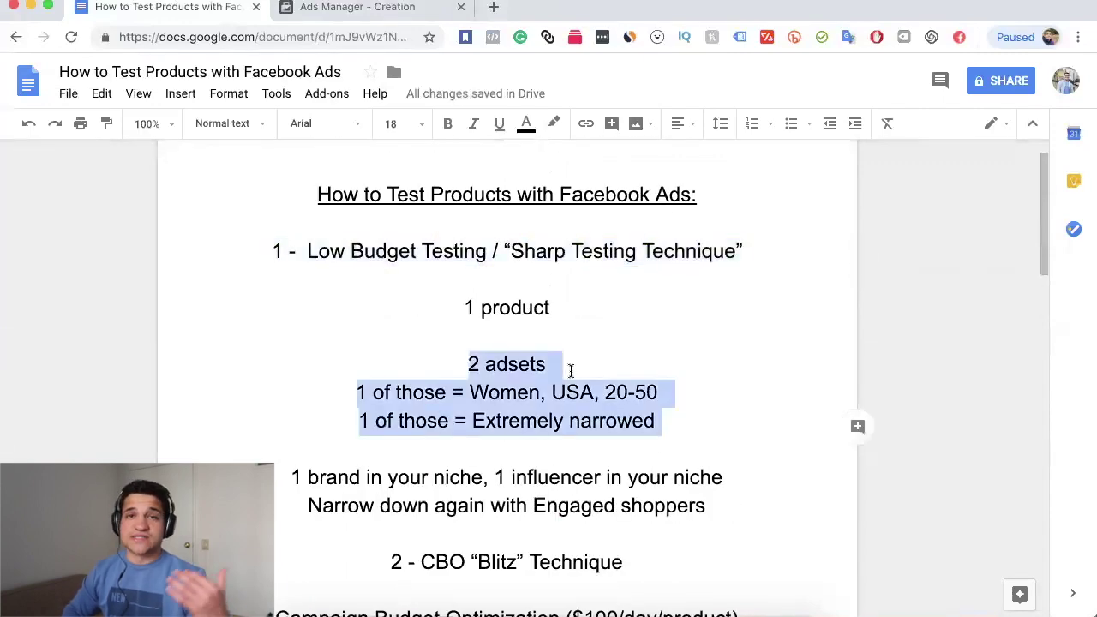
scroll(571, 370, down, 10)
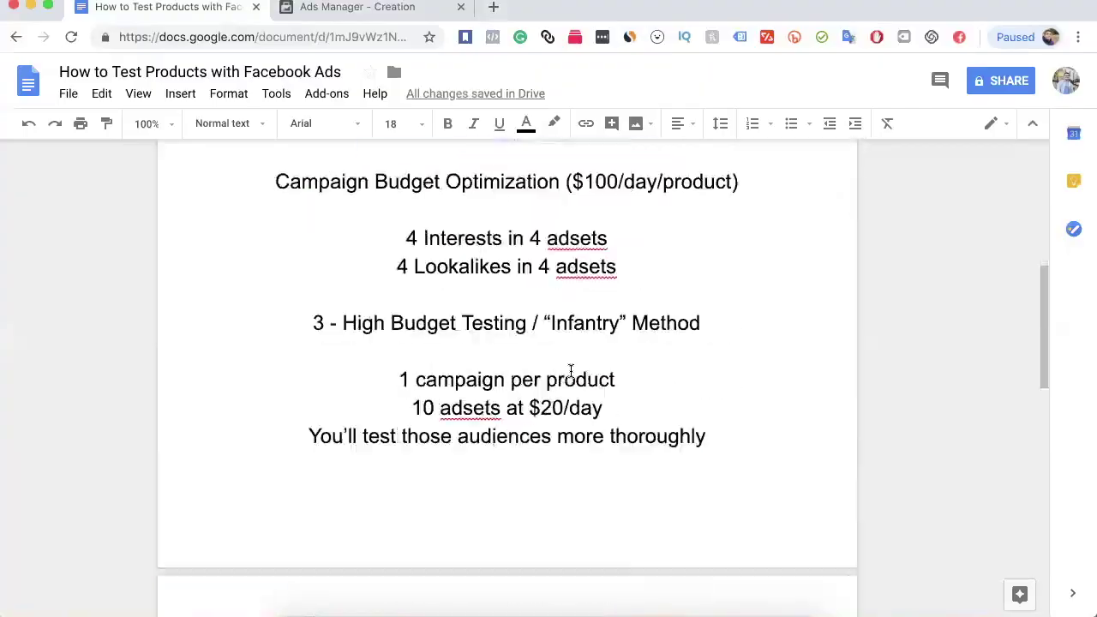